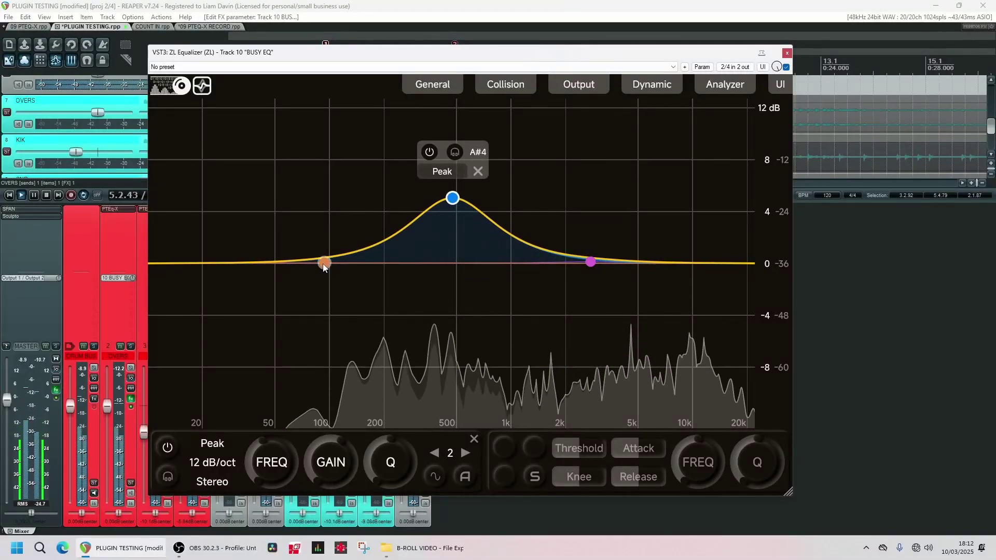
Step: In ZL Equalizer, make band 1 dynamic with -4 dB gain and shift band 3 higher
click(434, 453)
click(437, 475)
drag(324, 270, 324, 310)
click(591, 261)
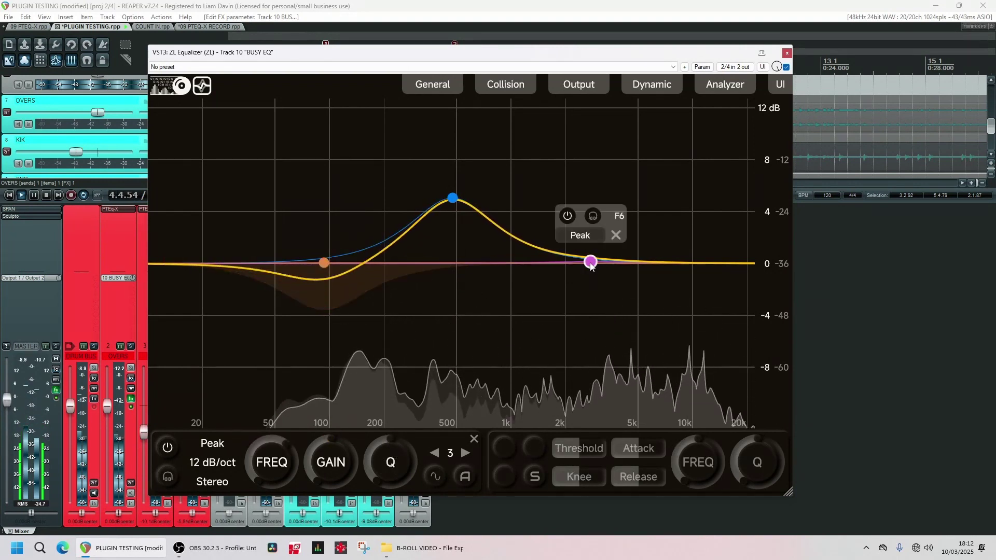
drag(591, 262, 683, 238)
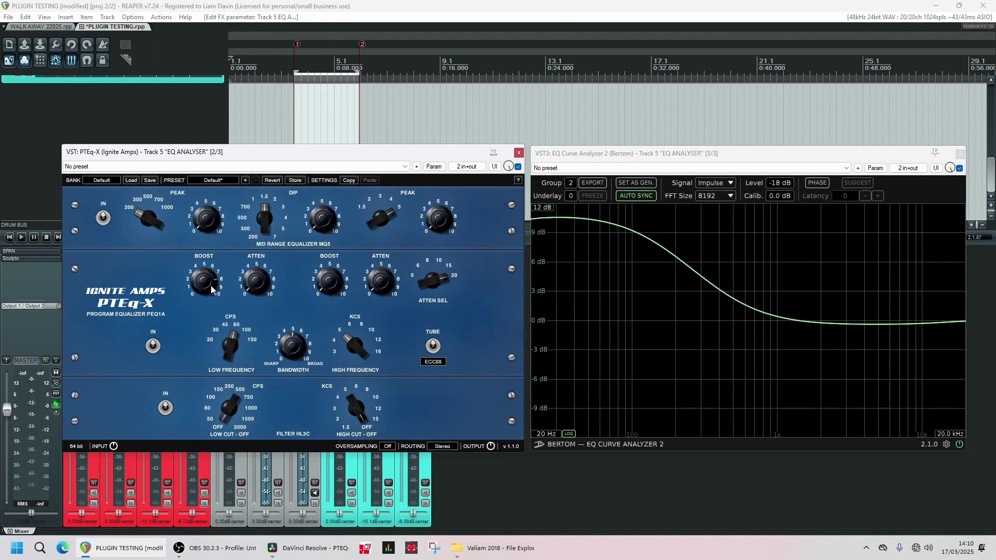
Step: Turn up PTEq-X's low-frequency ATTEN knob to add a low cut alongside the boost
drag(255, 288, 251, 215)
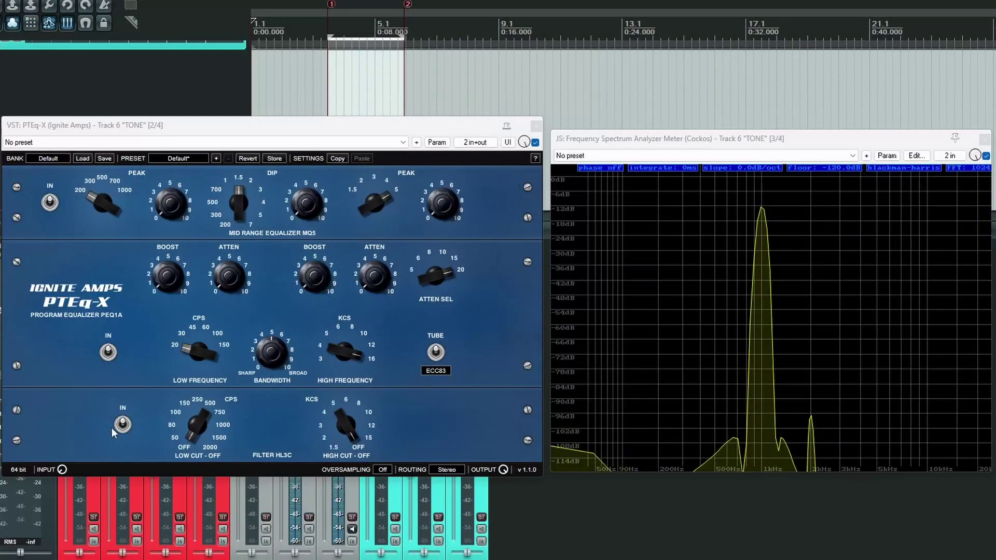
Step: Lower PTEq-X's INPUT gain on the TONE track to -5.40 dB
drag(64, 472, 77, 308)
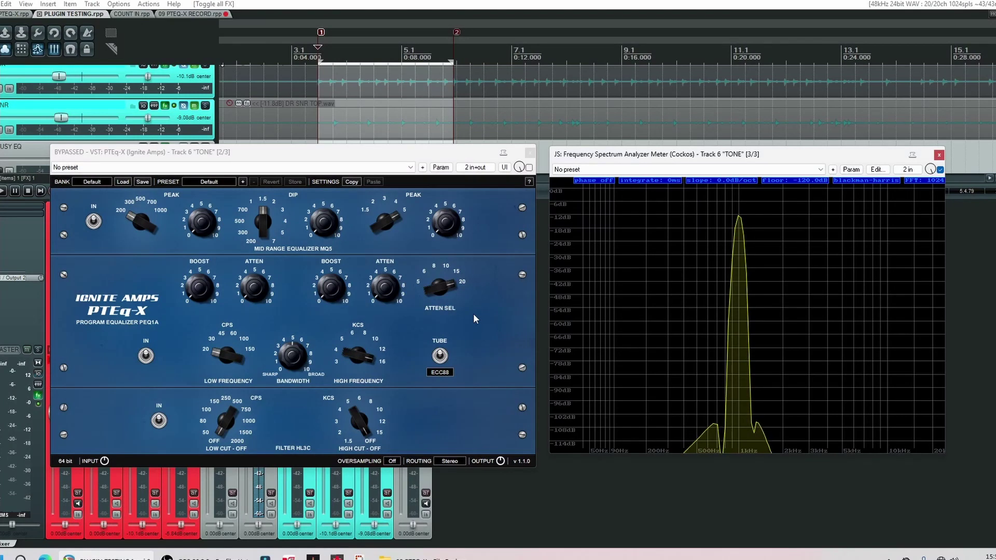
Step: Switch the tube to ECC83, un-bypass PTEq-X, and raise its input gain to 9.00 dB
click(472, 317)
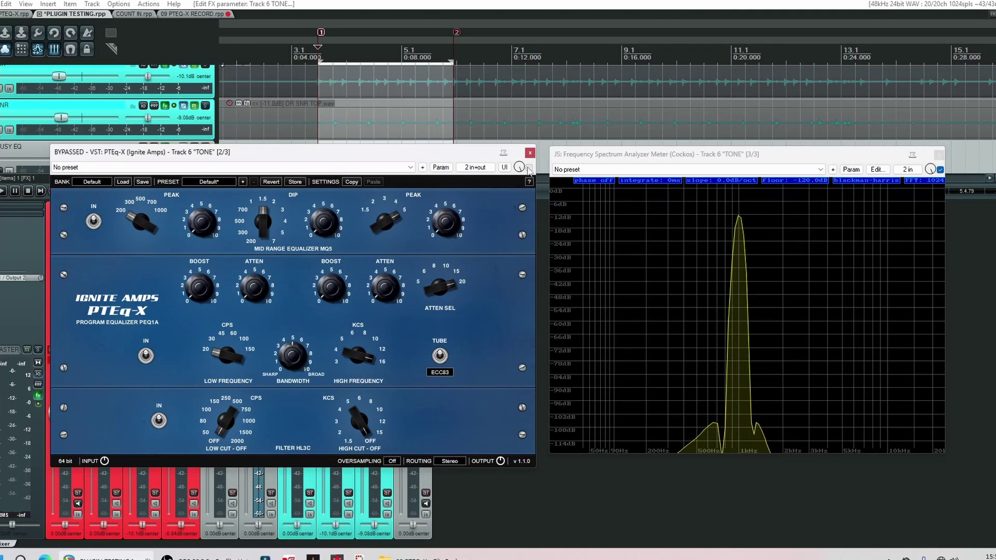
click(529, 168)
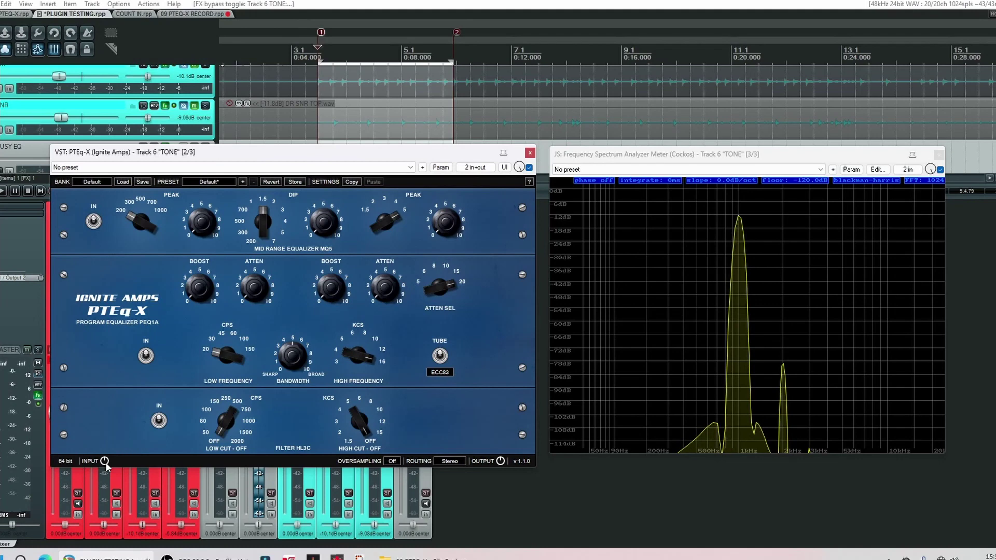
click(106, 463)
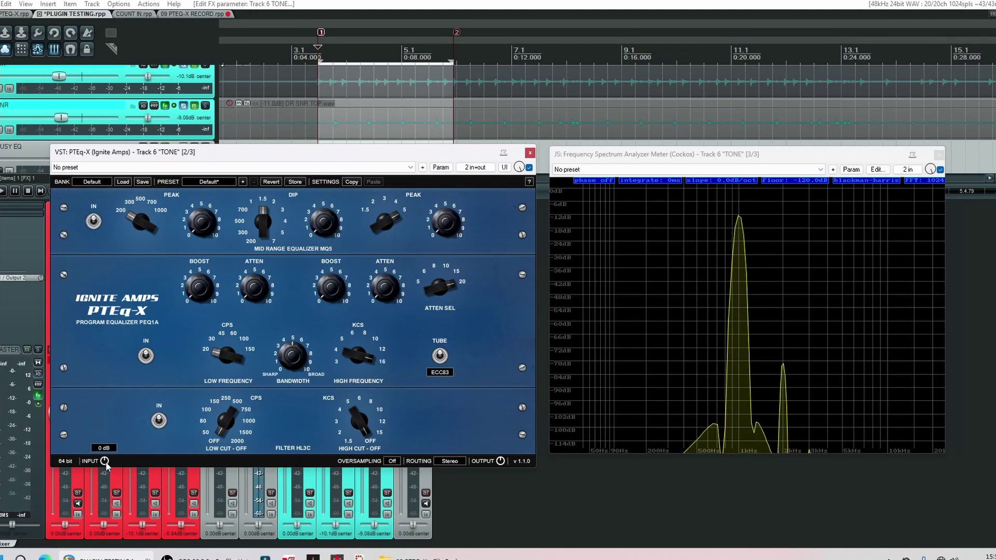
drag(106, 463, 106, 410)
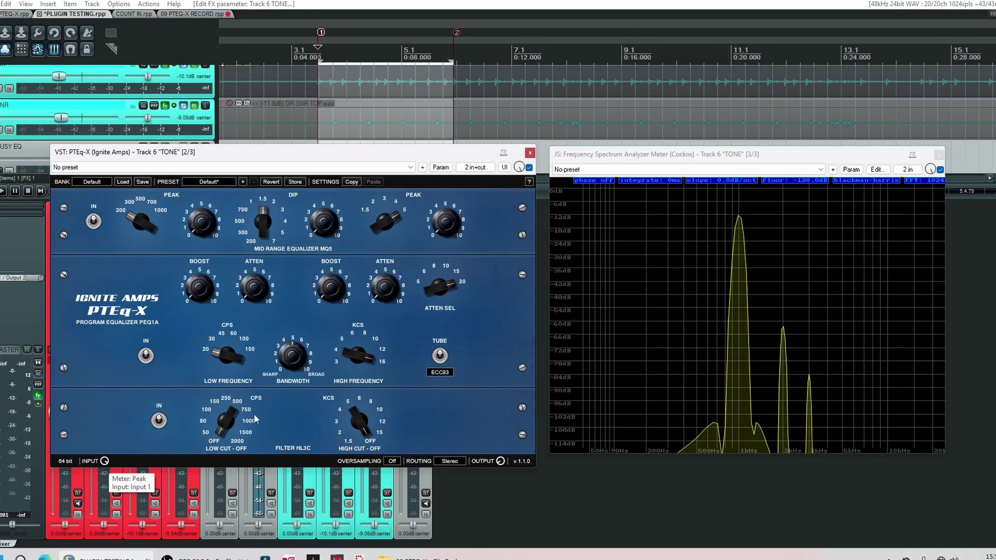
Step: Toggle the tube stage off and on, then change the tube model to ECC81, then ECC82
click(440, 355)
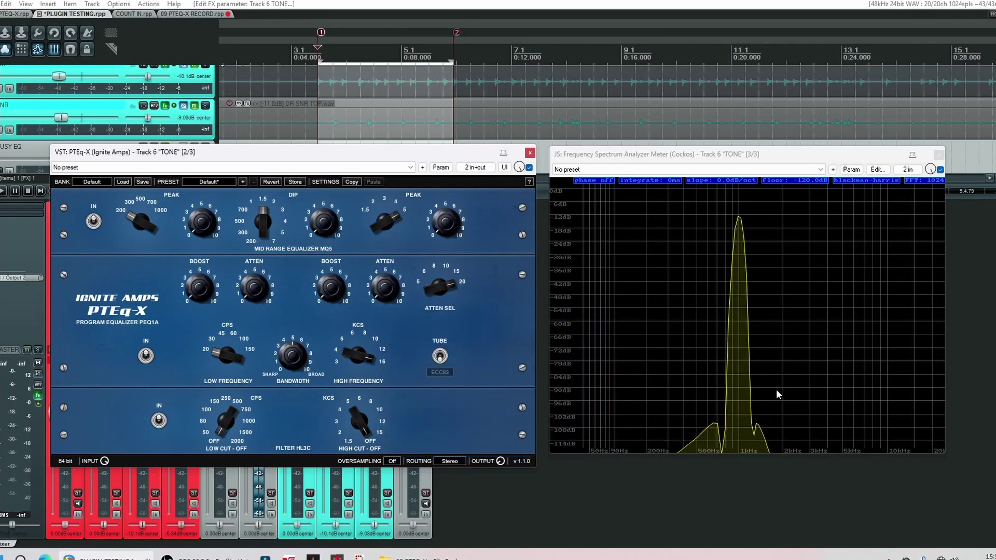
click(441, 357)
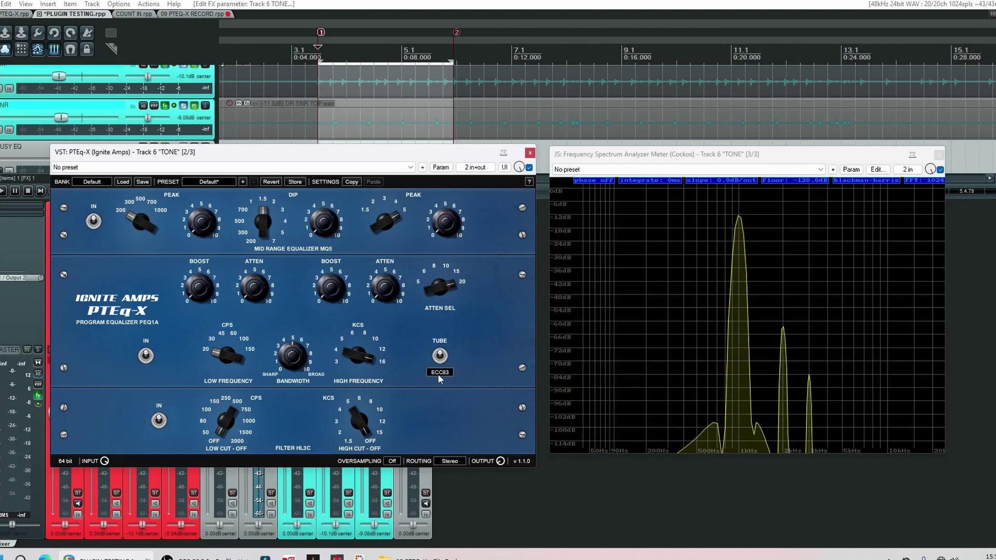
click(439, 374)
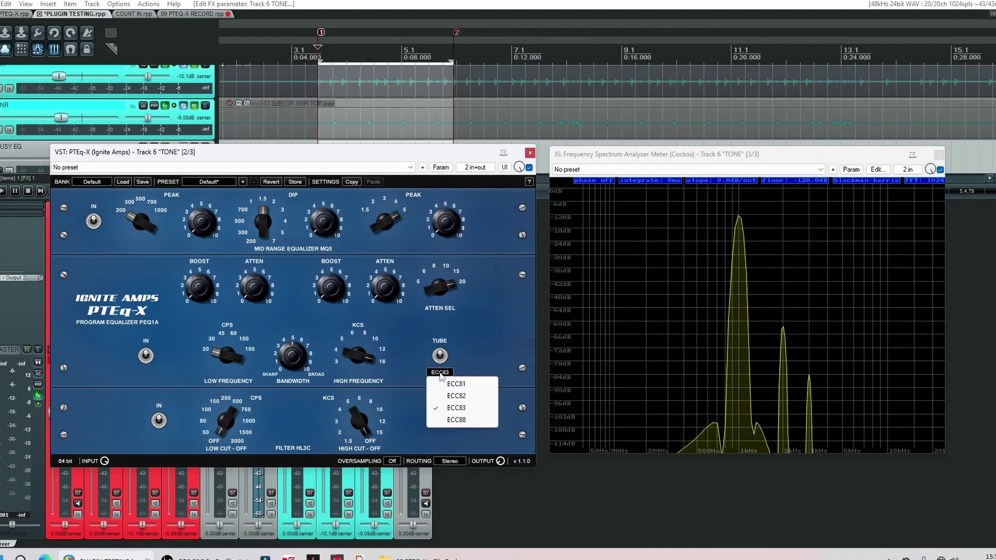
click(473, 384)
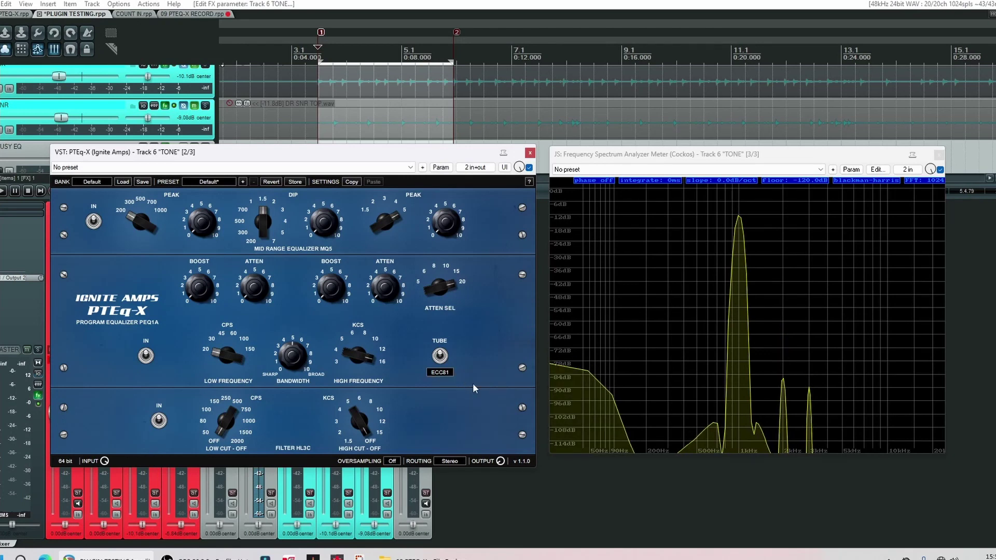
click(449, 373)
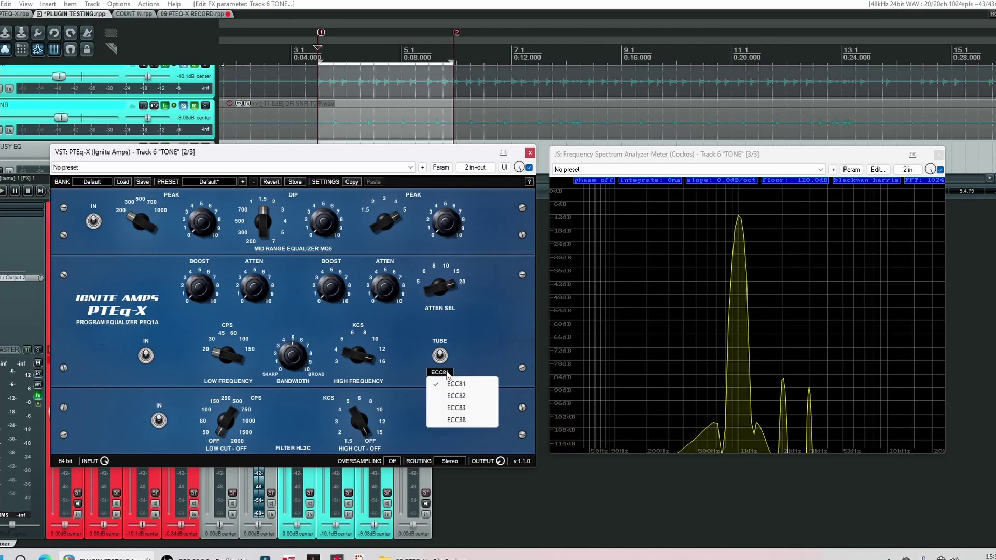
click(462, 393)
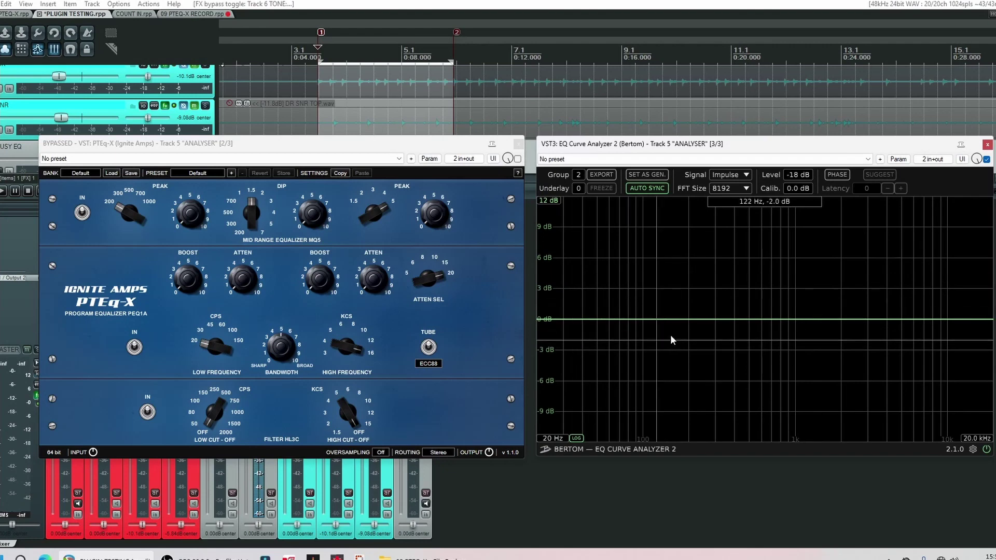
Step: Un-bypass PTEq-X on the ANALYSER track, then toggle bypass off and on to compare
click(518, 159)
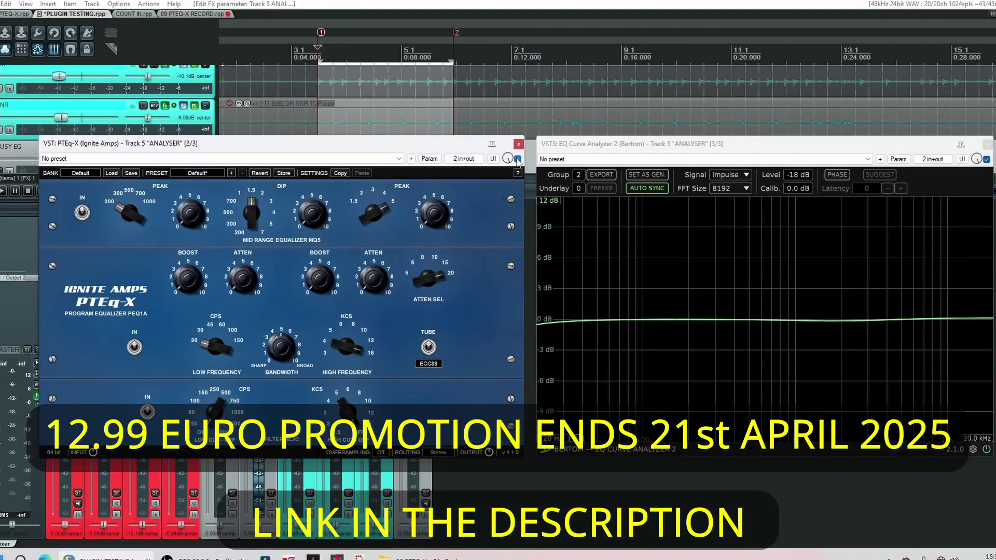
click(517, 160)
click(517, 159)
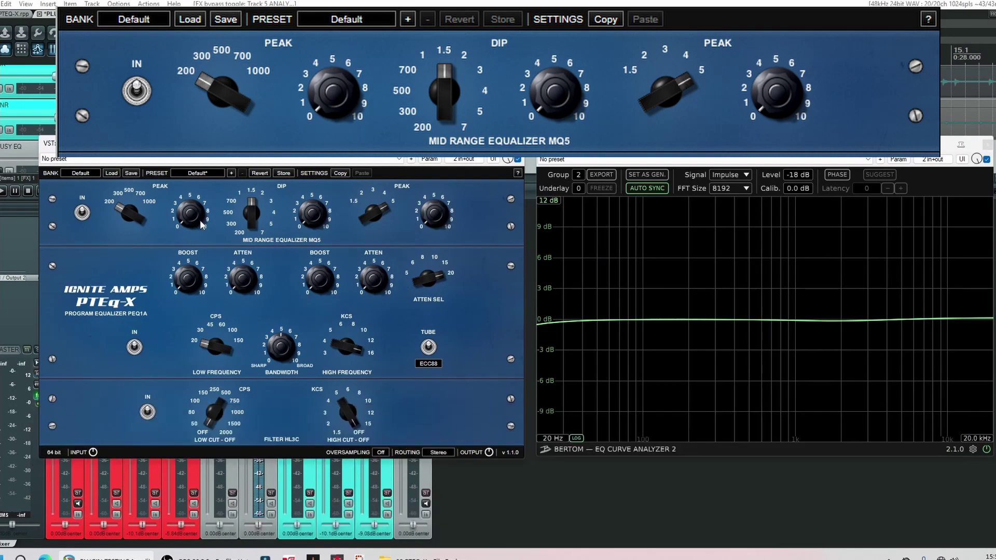
drag(195, 218, 177, 138)
mouse_move(129, 210)
mouse_down()
mouse_move(118, 173)
mouse_move(125, 214)
mouse_up()
drag(319, 222, 314, 207)
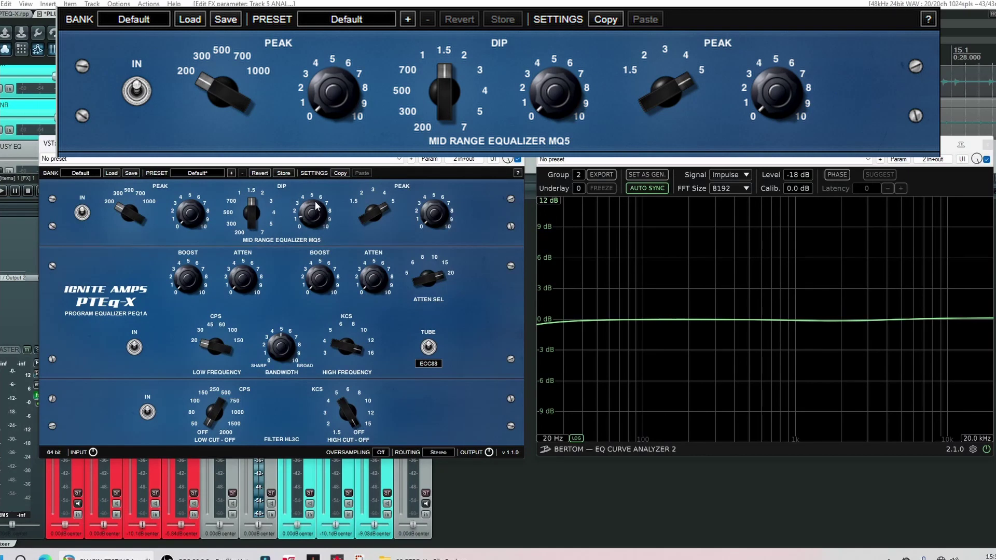
click(254, 215)
drag(254, 215, 254, 222)
drag(319, 216, 316, 278)
drag(437, 227, 436, 201)
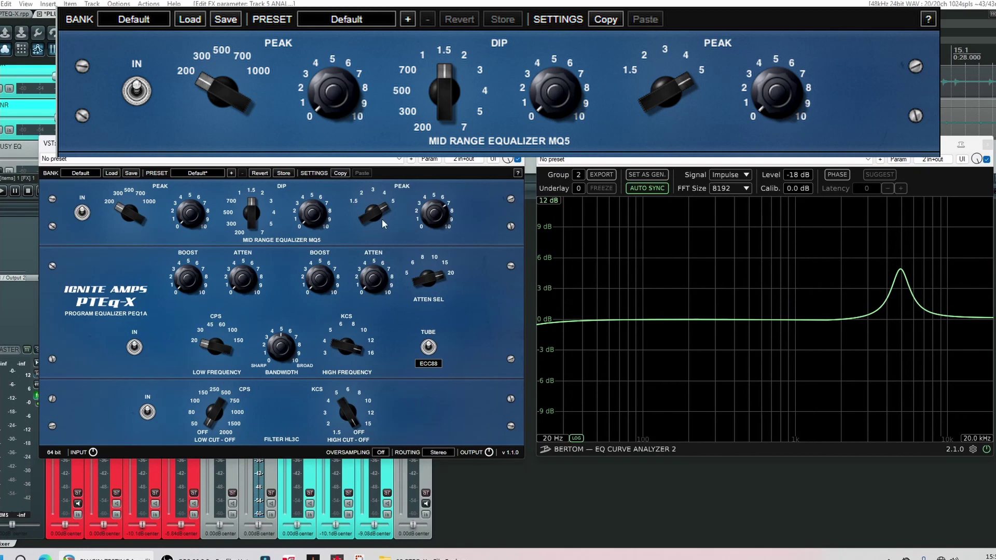
drag(385, 224, 385, 249)
drag(437, 217, 413, 292)
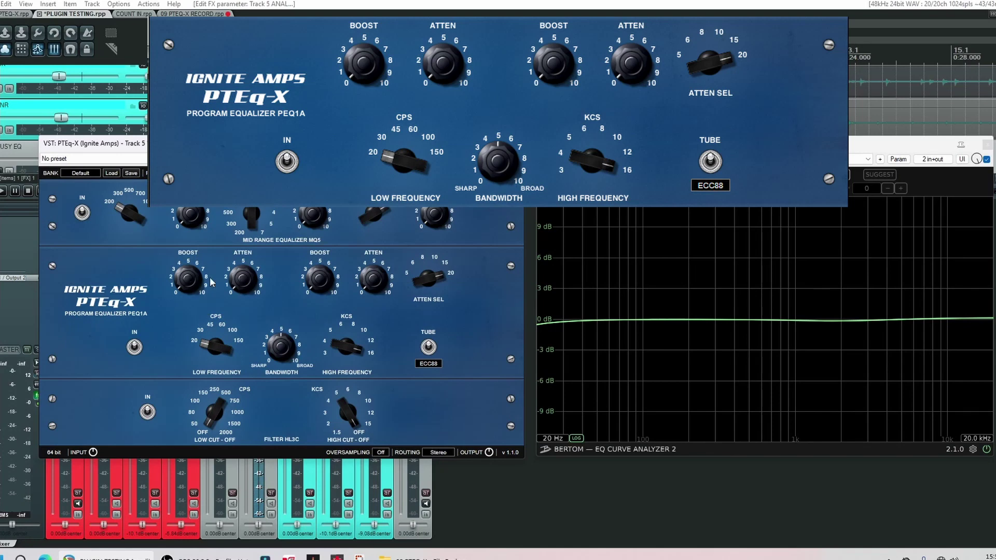
drag(226, 353, 224, 332)
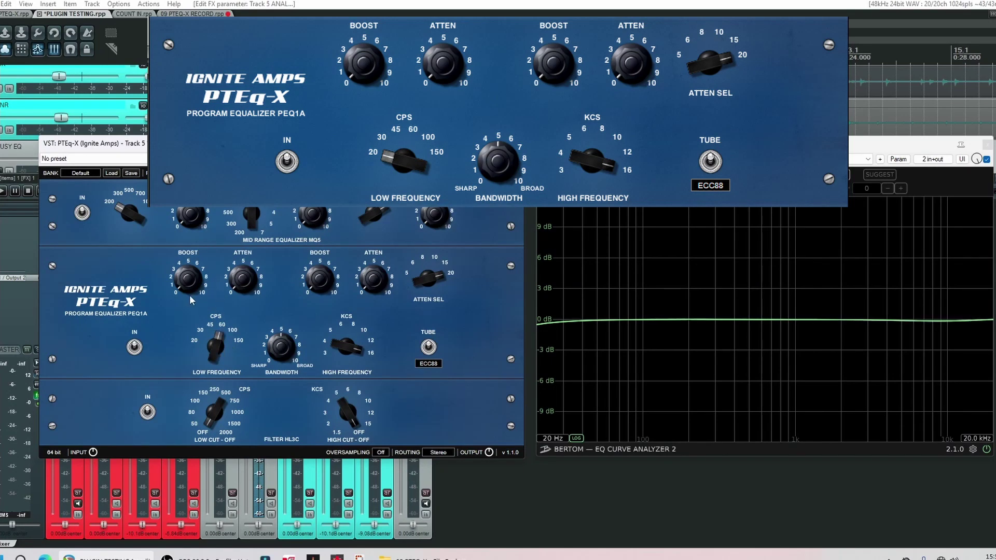
drag(191, 297, 187, 232)
drag(243, 282, 236, 253)
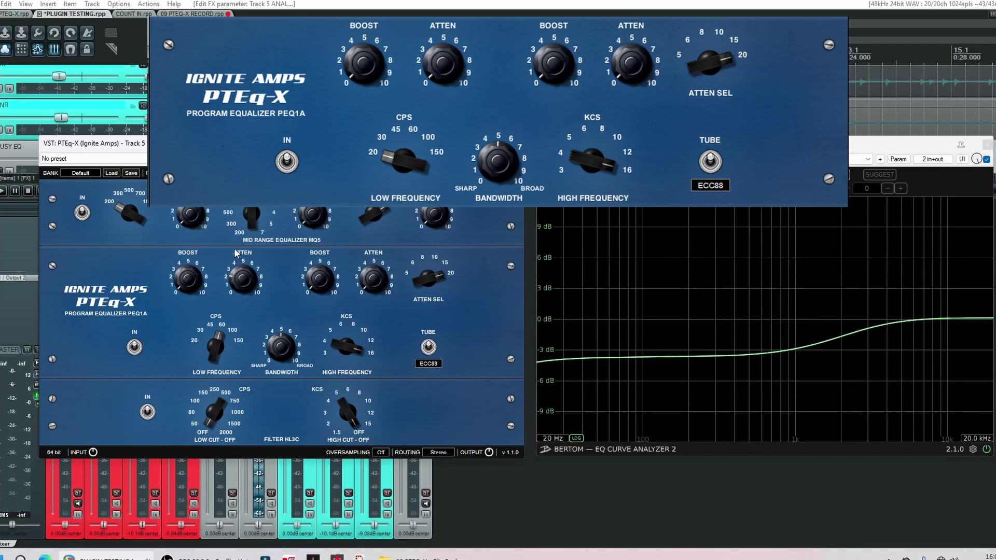
scroll(241, 289, up, 2)
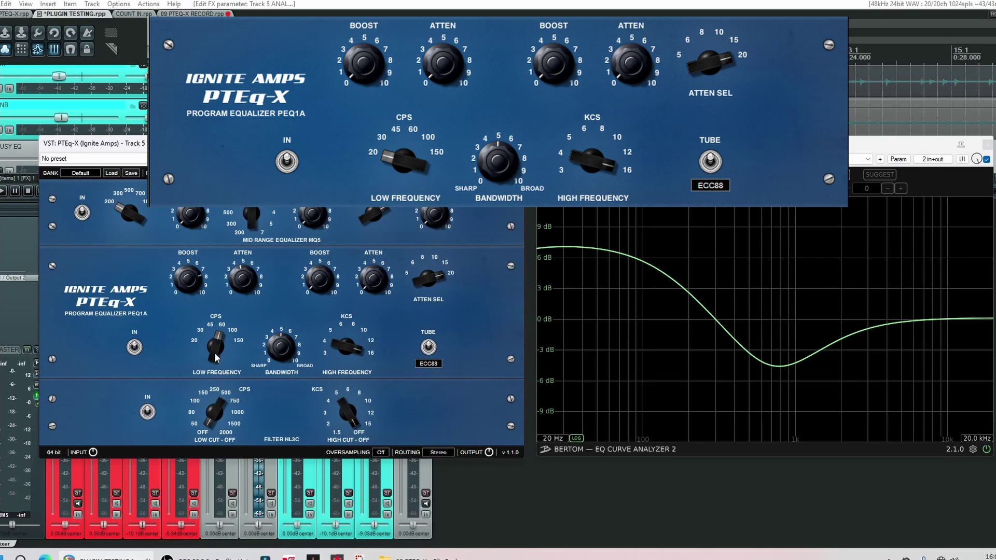
mouse_move(214, 353)
mouse_down()
mouse_move(215, 370)
mouse_move(215, 339)
mouse_move(216, 357)
mouse_up()
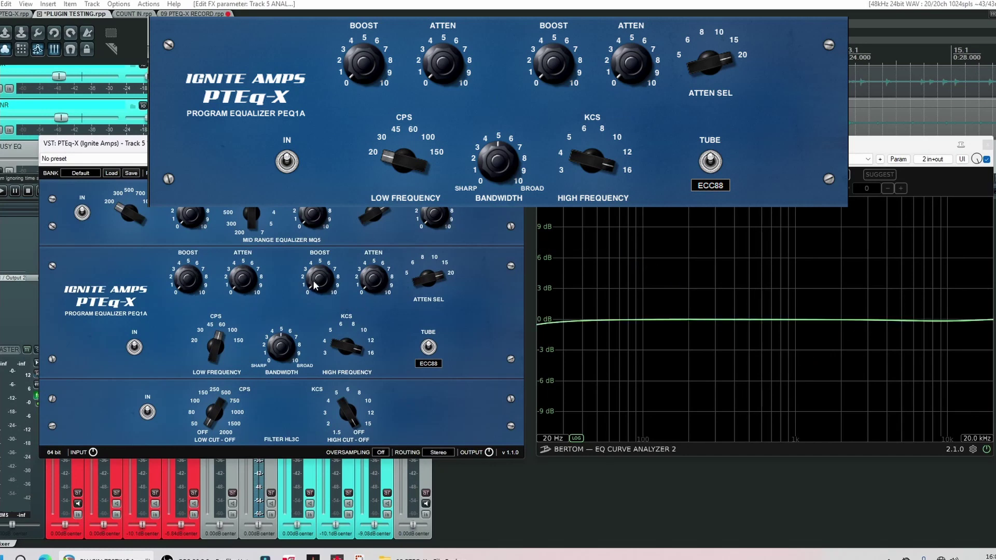
Step: Boost PTEq-X's highs at KCS 8 and adjust BANDWIDTH for a broad peak near +4.5 dB
drag(318, 262, 316, 233)
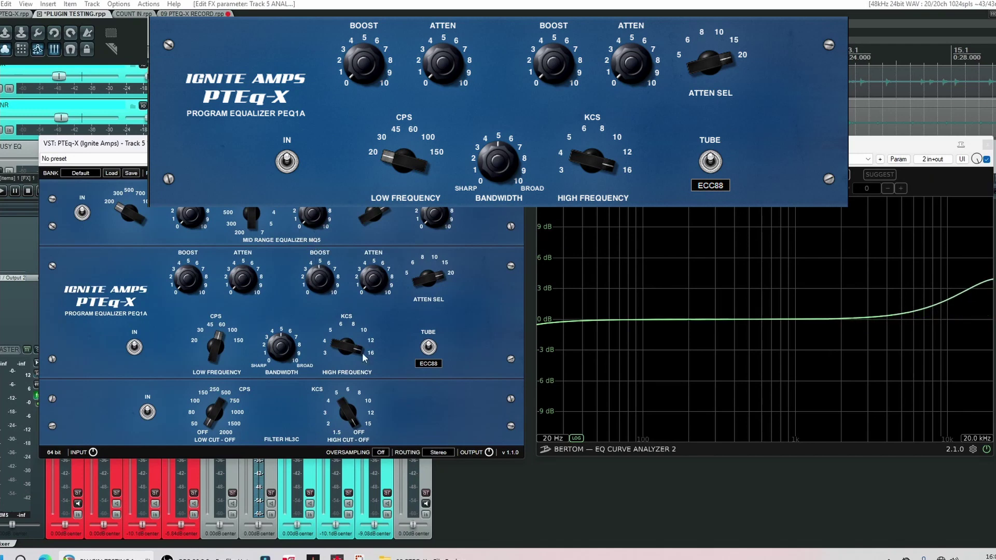
drag(352, 348, 351, 437)
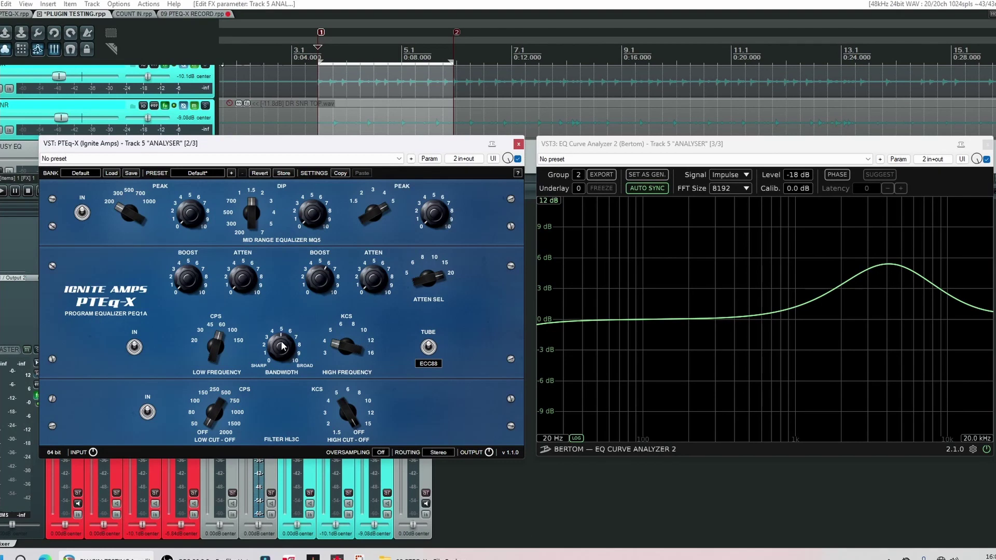
drag(283, 346, 282, 408)
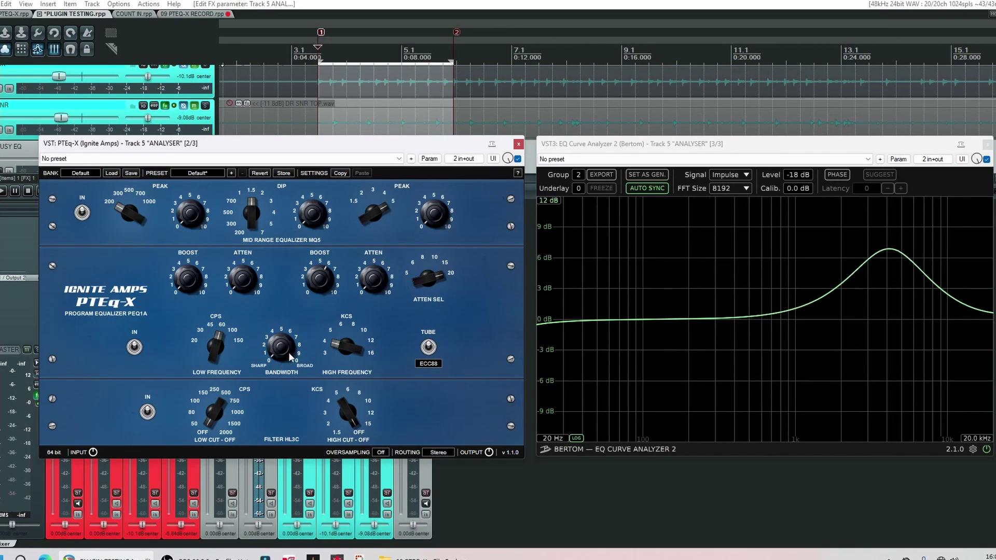
drag(291, 358, 292, 241)
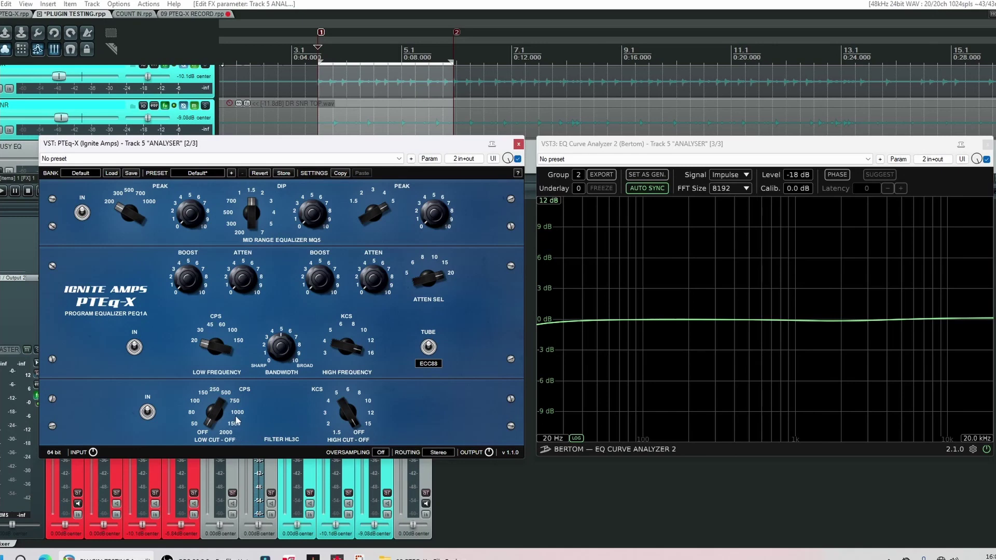
Step: Turn up LOW CUT and HIGH CUT to roll off the lows and highs above about 5 kHz
drag(210, 401, 244, 409)
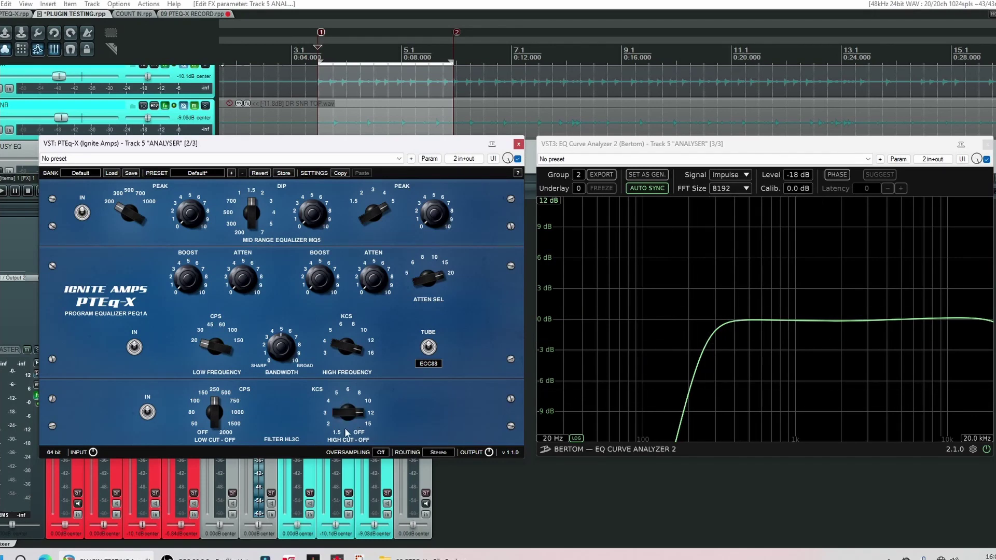
drag(345, 435, 354, 469)
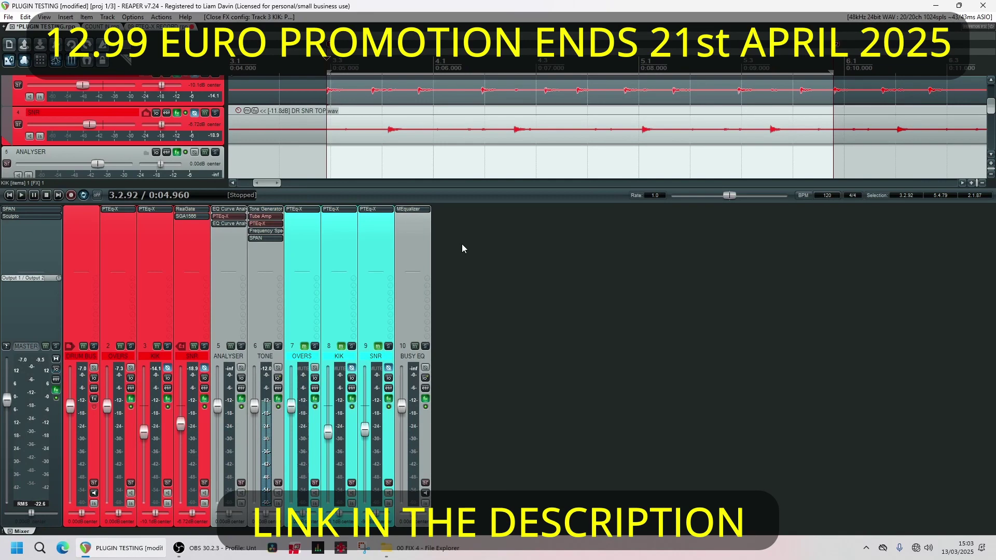
Step: Open the PTEq-X plugin on the KIK track from the mixer
click(149, 209)
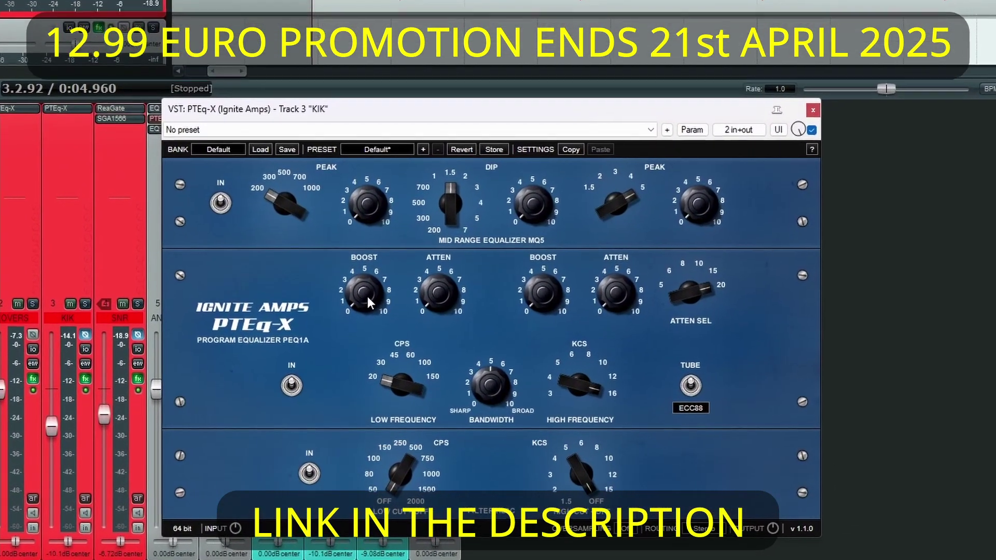
Step: Start playback and give the kick a strong low boost at 60 Hz
key(space)
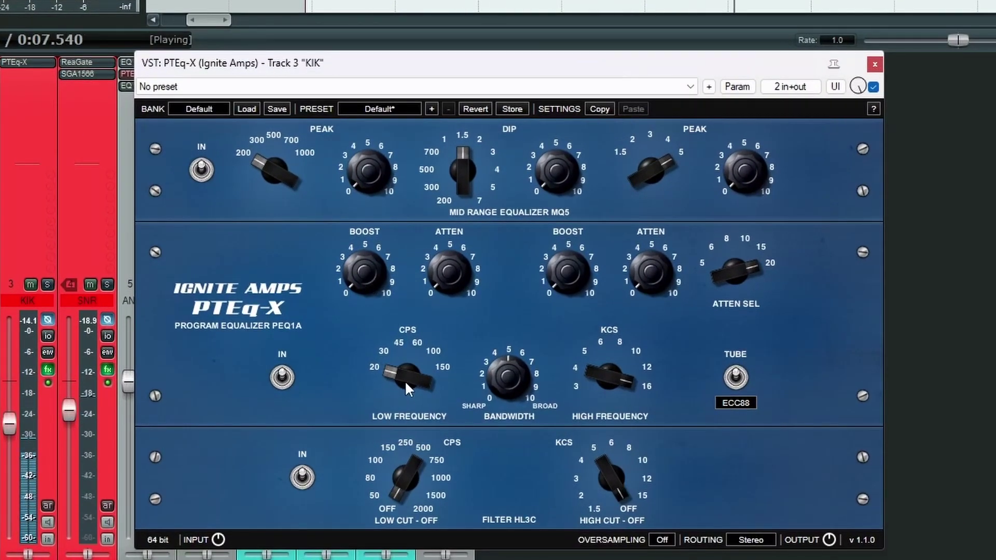
drag(372, 276, 352, 141)
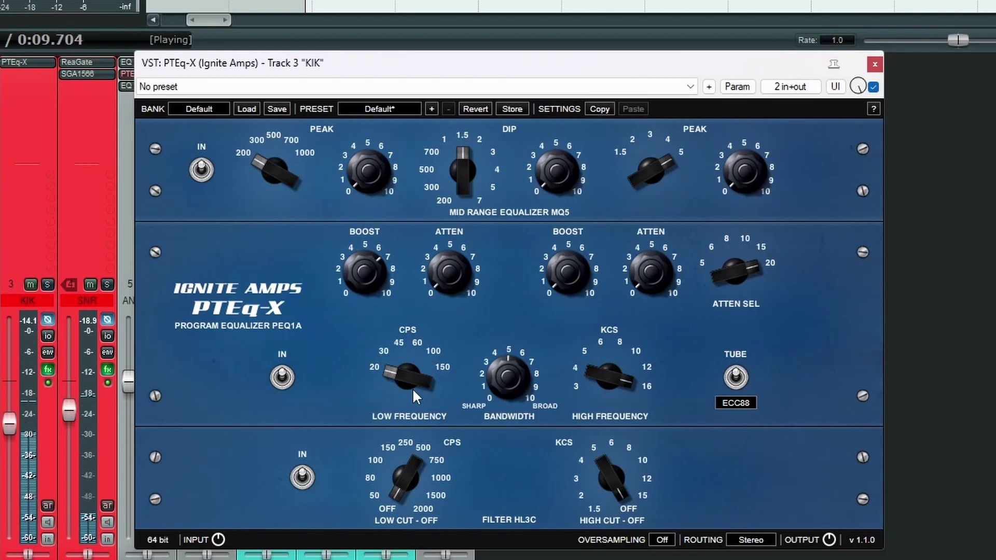
drag(413, 385, 408, 328)
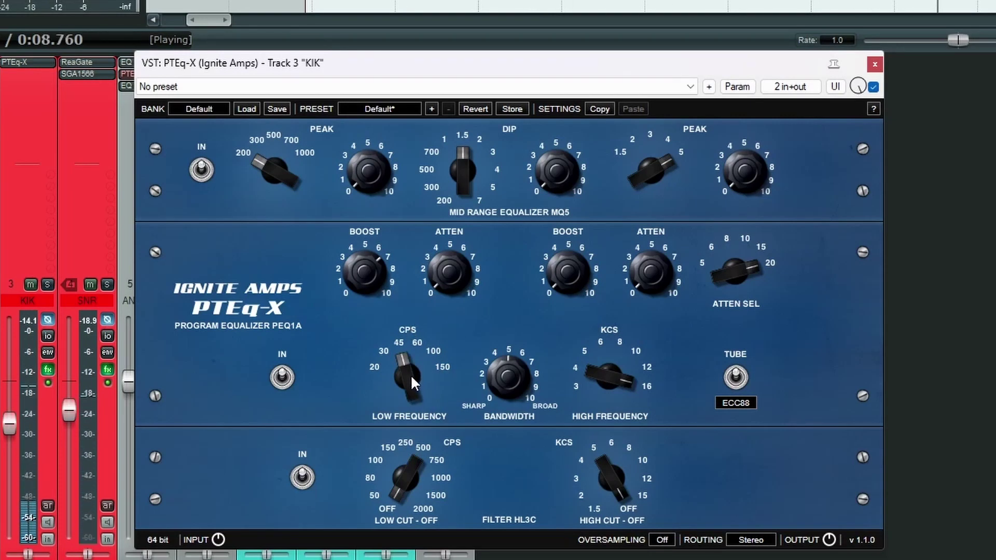
drag(412, 375, 412, 330)
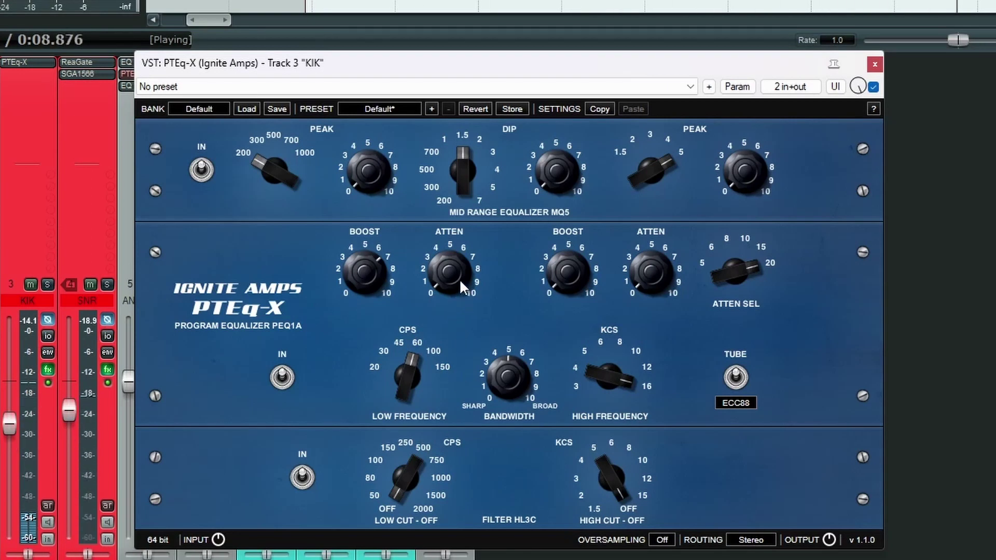
Step: Add about 2 of low ATTEN to the kick and fine-tune the low boost to about 8
drag(458, 278, 427, 130)
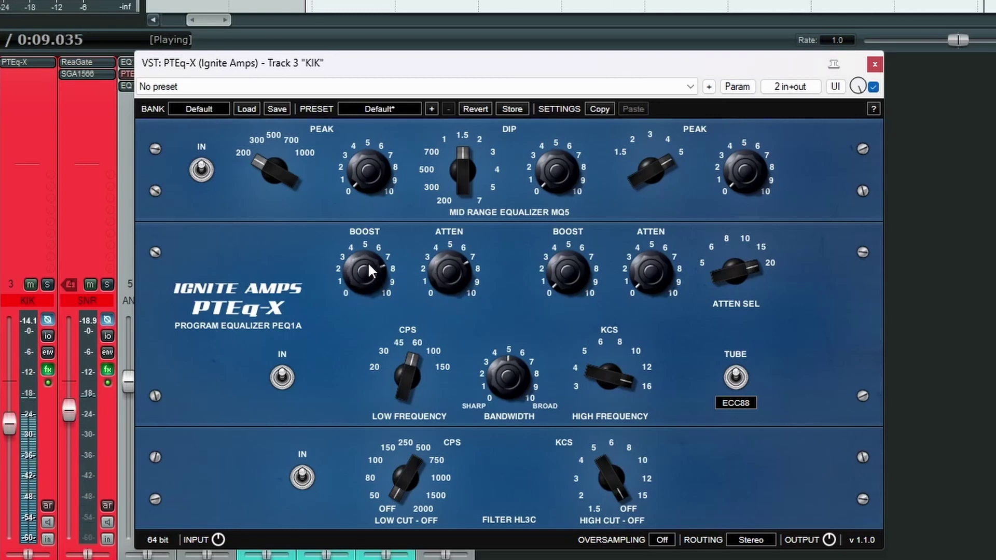
drag(368, 263, 363, 250)
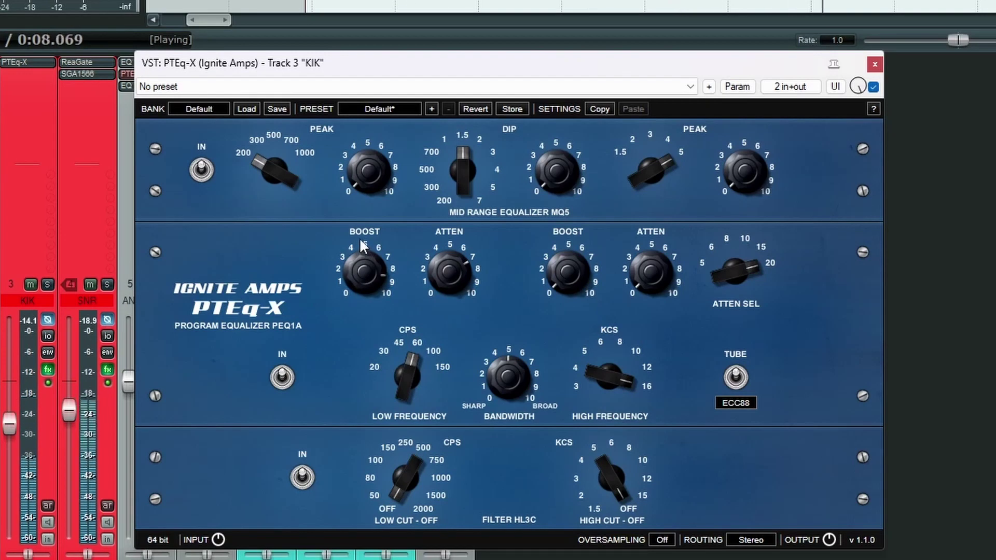
drag(361, 241, 360, 238)
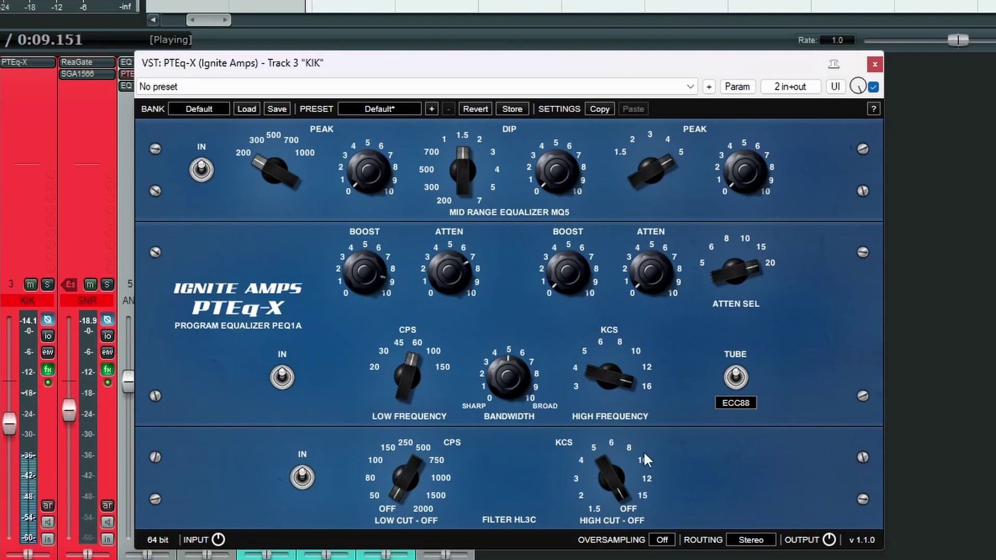
mouse_move(827, 551)
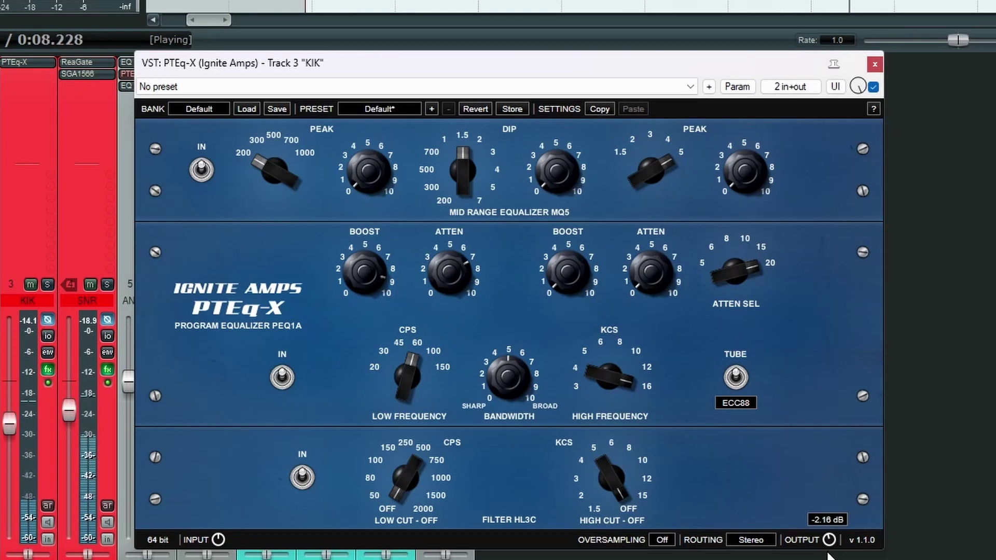
Step: Compare the kick with PTEq-X bypassed and re-enabled, then stop playback
click(873, 87)
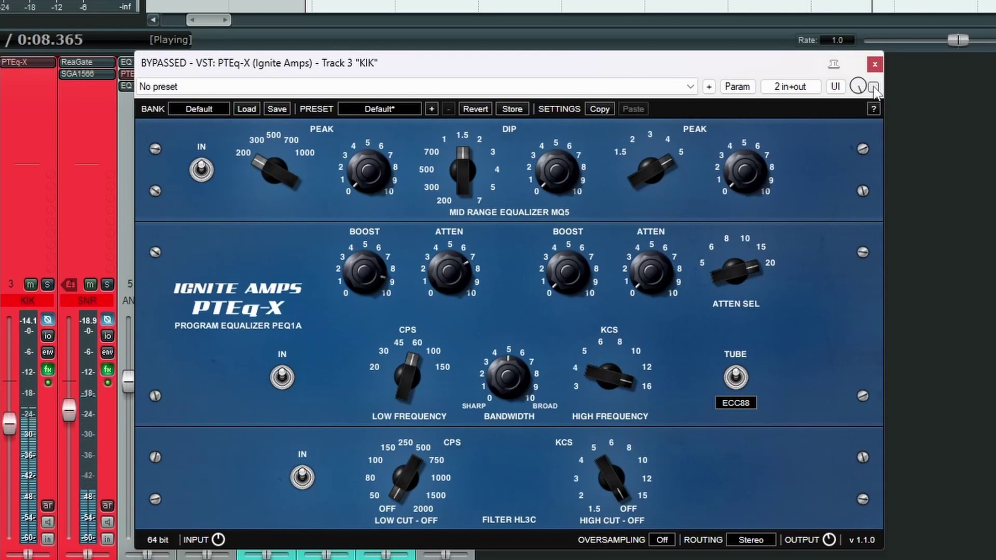
click(873, 87)
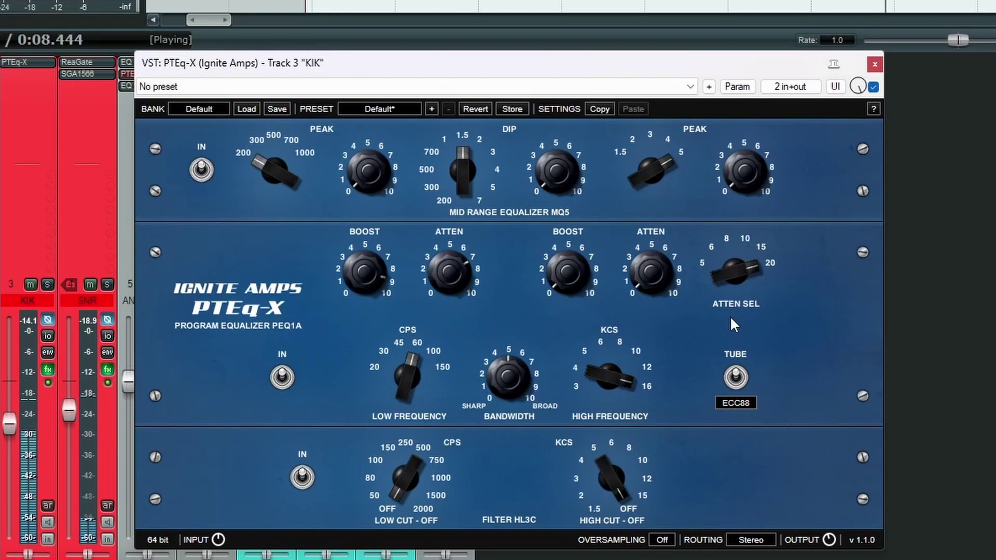
key(space)
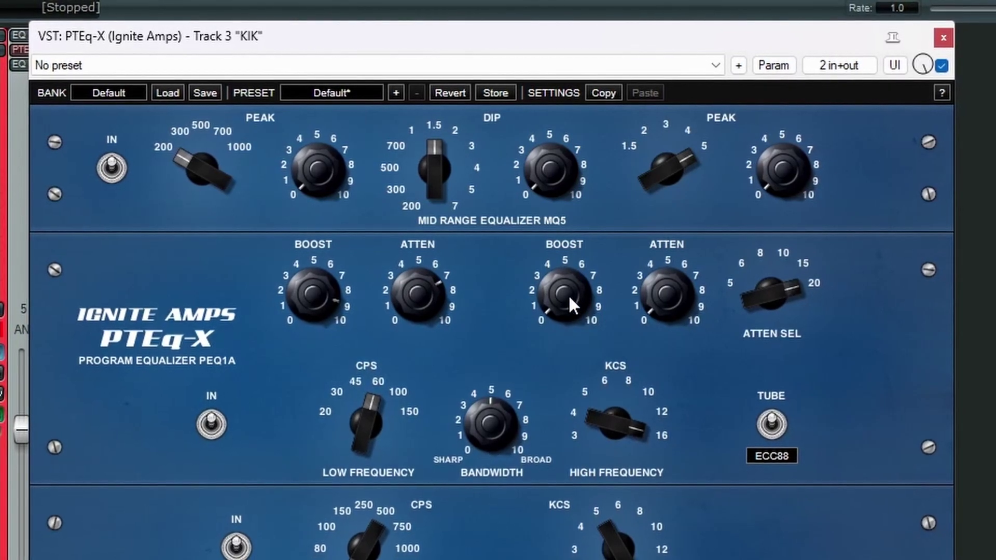
Step: While the kick plays, raise its high boost to near 8 and set the frequency around 6 kcs
key(space)
drag(570, 303, 550, 136)
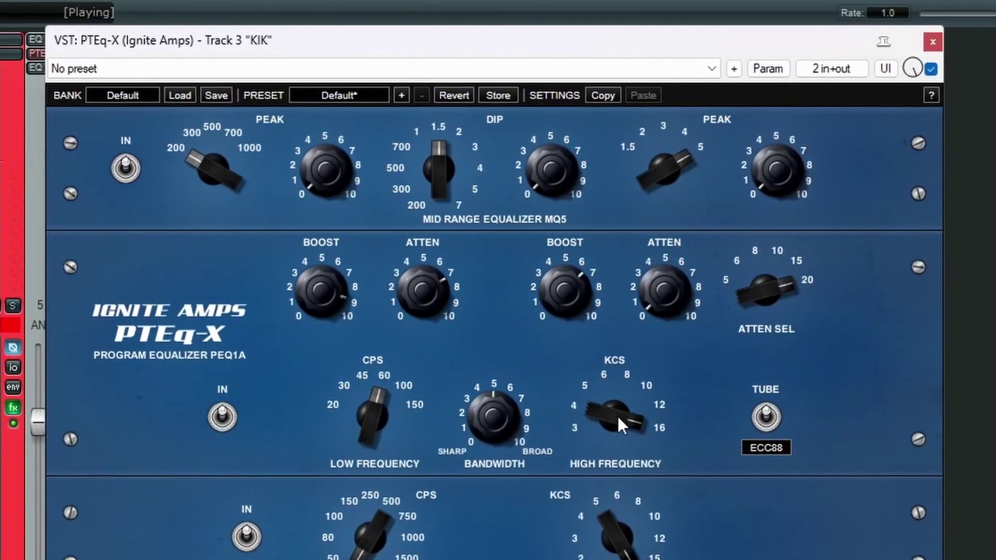
mouse_move(617, 414)
mouse_down()
mouse_move(615, 446)
mouse_move(612, 406)
mouse_move(612, 428)
mouse_up()
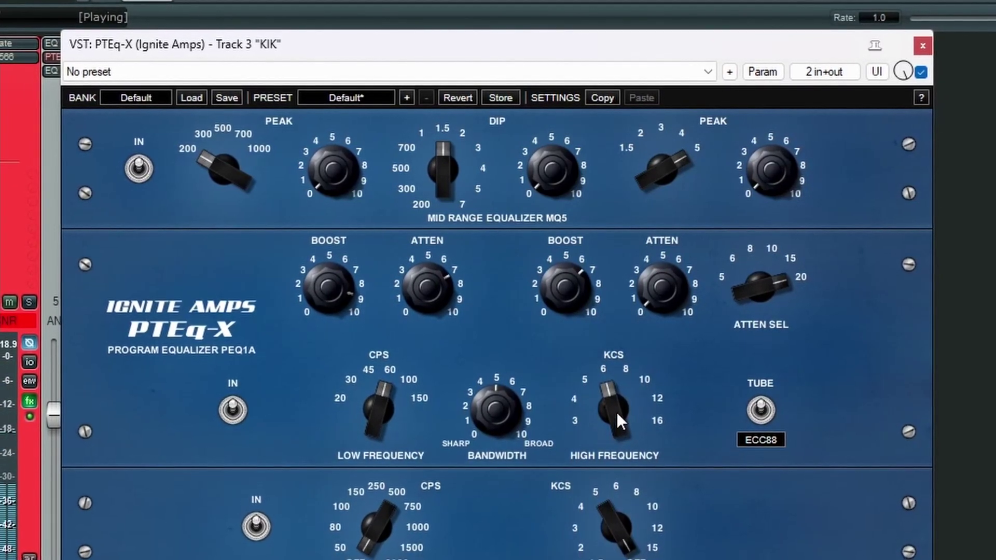
drag(572, 278, 566, 257)
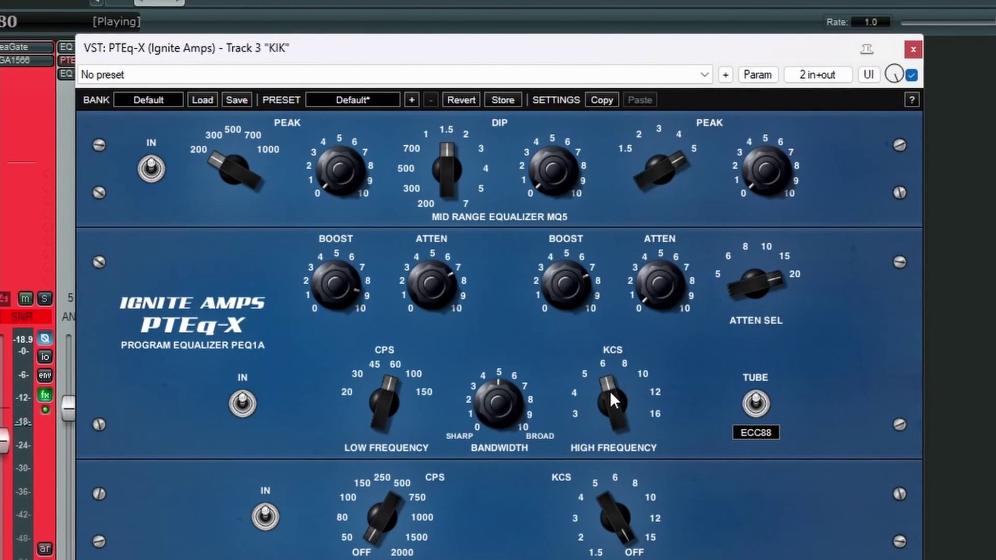
mouse_move(610, 391)
mouse_down()
mouse_move(608, 412)
mouse_move(612, 385)
mouse_up()
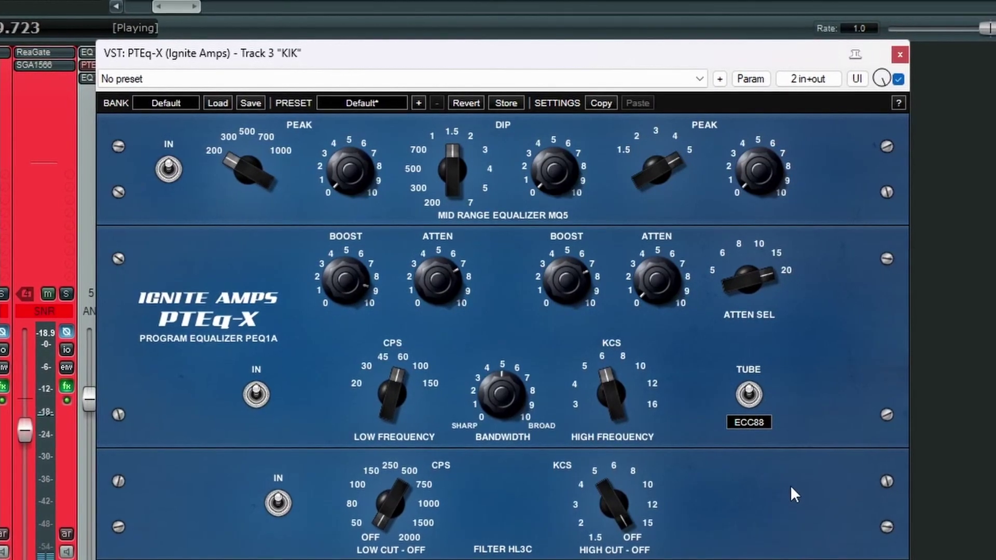
Step: A/B the kick EQ with bypass off and on, stop playback, and close the PTEq-X window
click(893, 82)
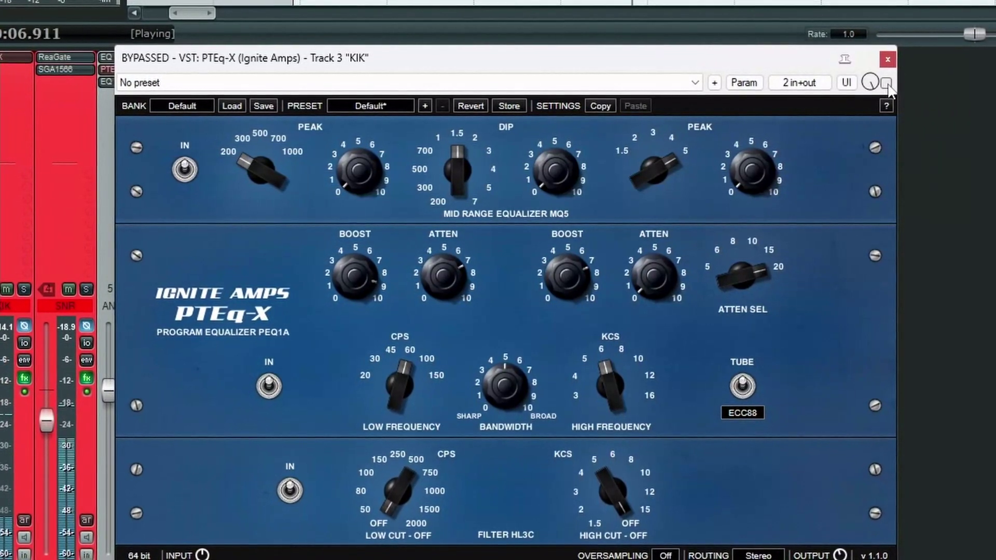
click(885, 84)
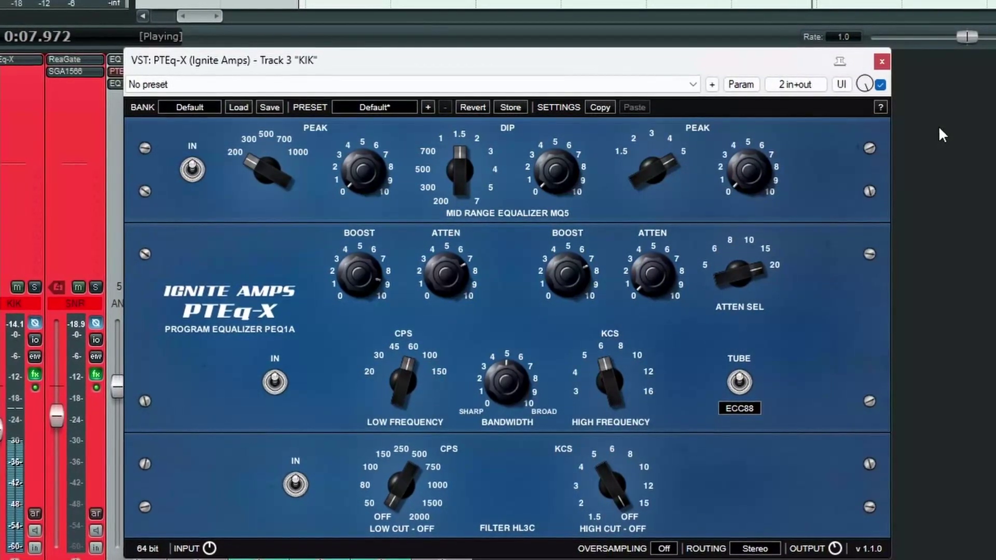
key(space)
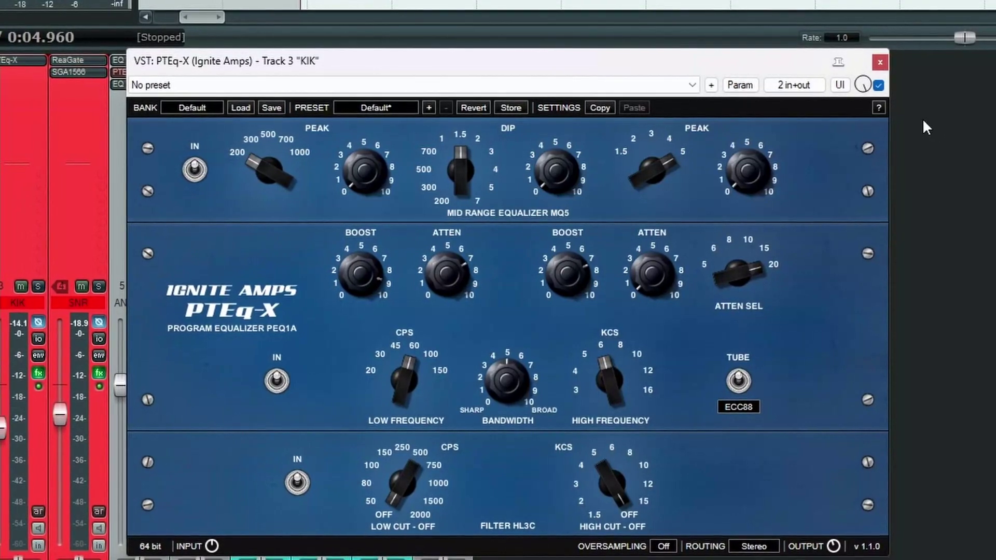
click(878, 62)
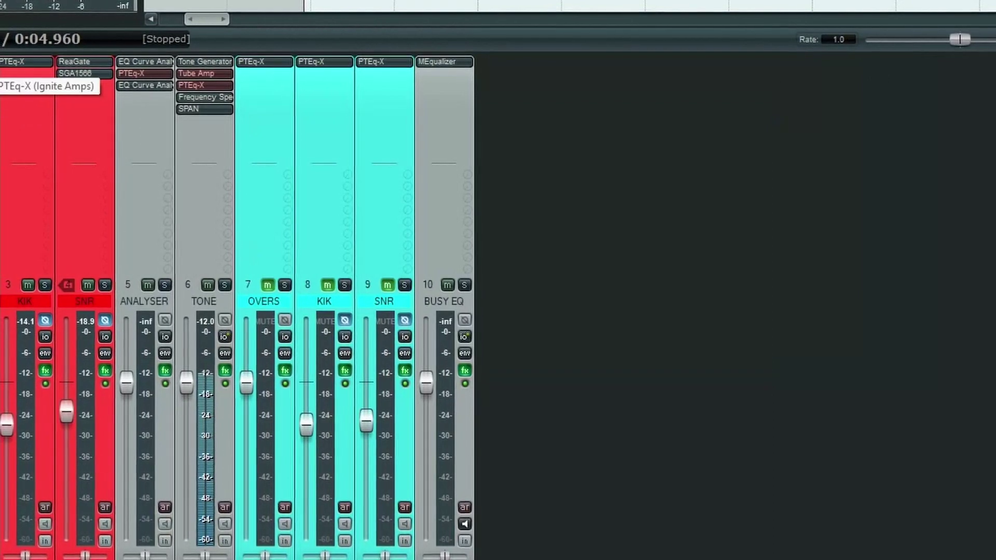
Step: Open PTEq-X on the OVERS track and, during playback, turn the LOW CUT up from OFF
click(13, 62)
drag(424, 42, 426, 50)
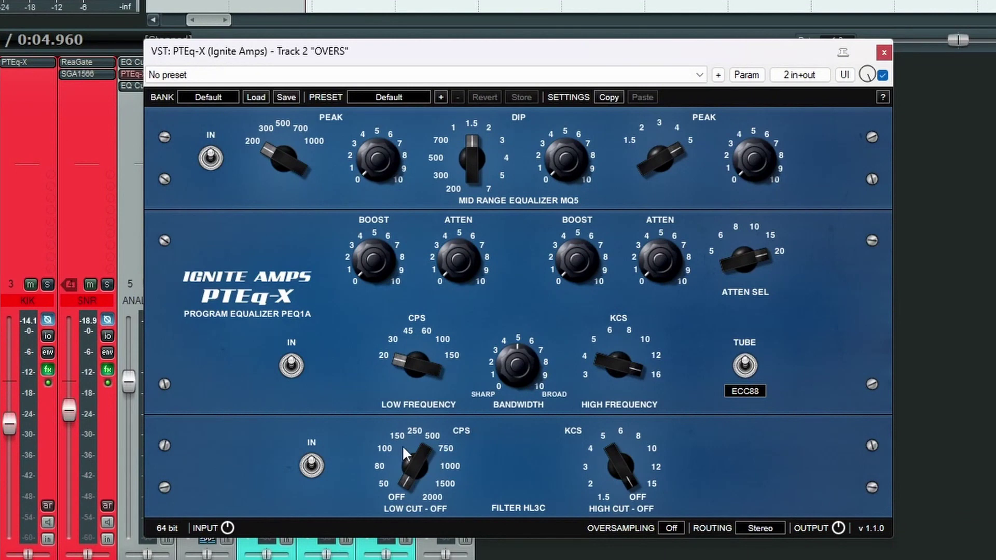
key(space)
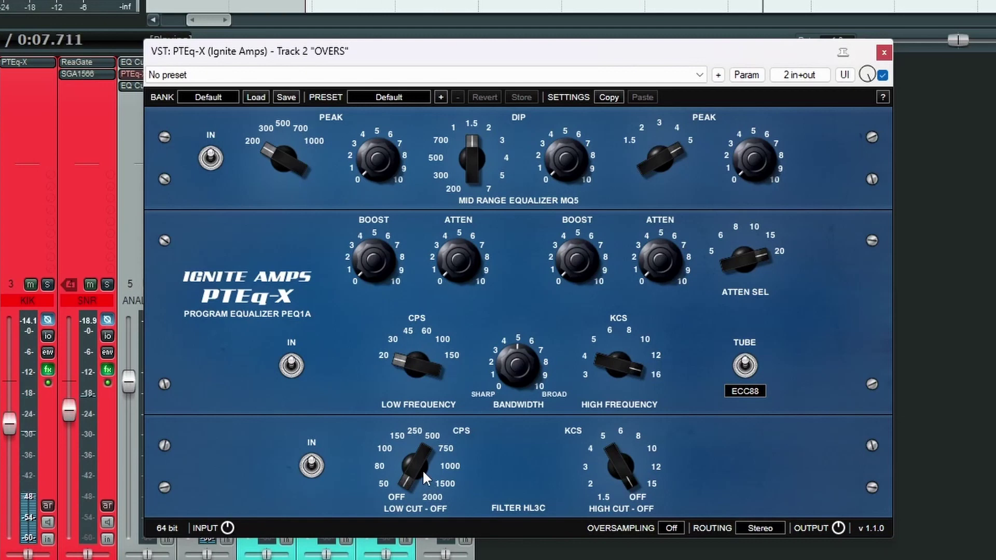
drag(418, 469, 415, 443)
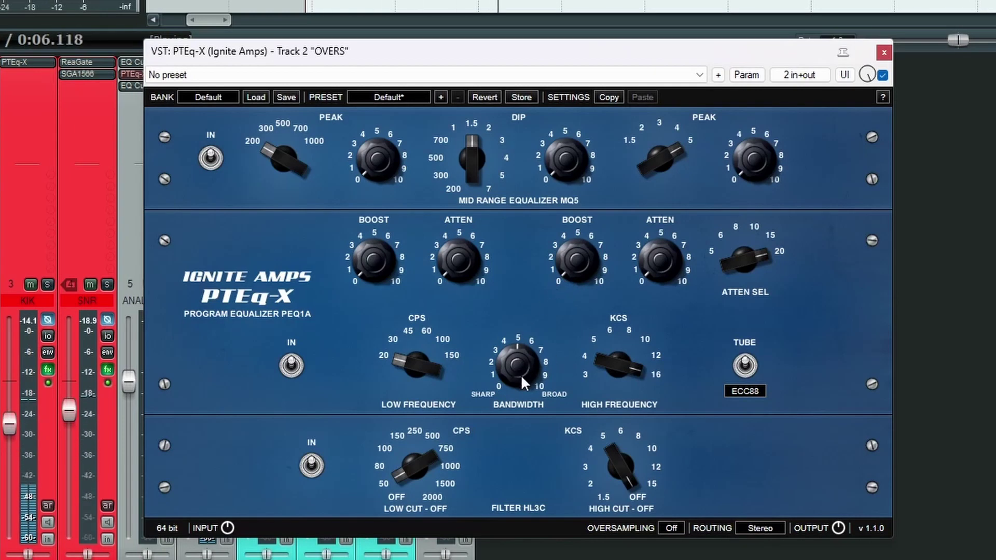
Step: Turn the overheads' bandwidth toward BROAD and add a high boost of about 4 near 6–8 kcs
drag(521, 369, 524, 328)
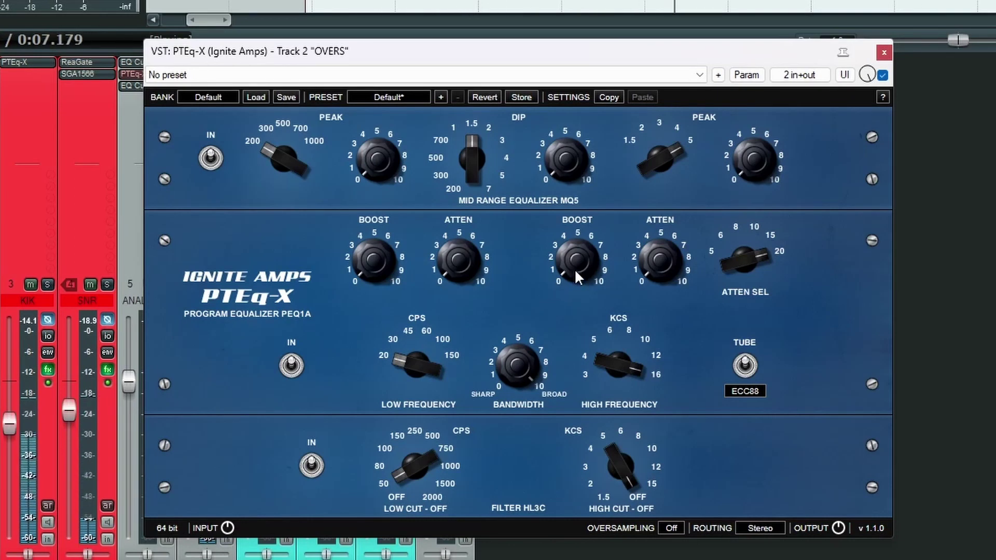
drag(574, 267, 567, 145)
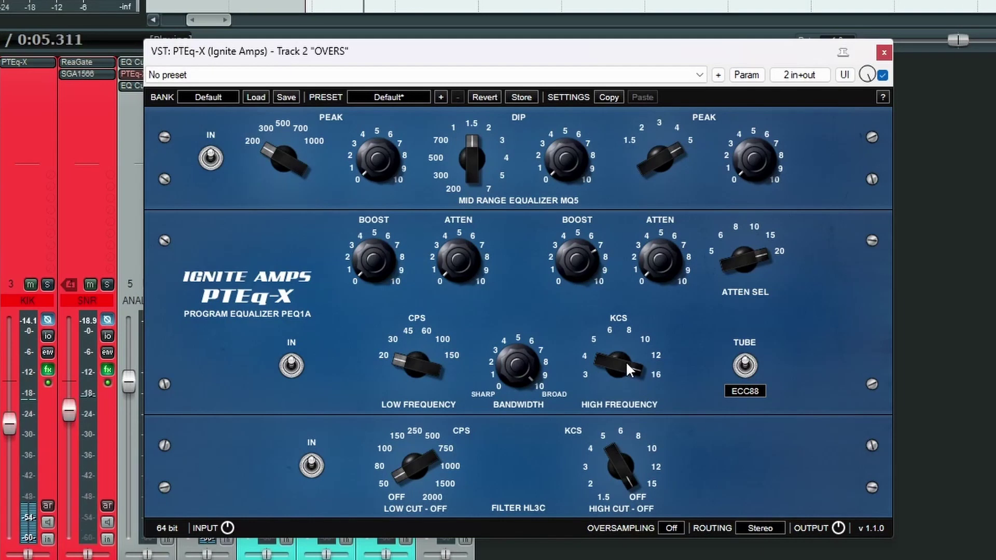
mouse_move(624, 361)
mouse_down()
mouse_move(618, 390)
mouse_move(623, 358)
mouse_up()
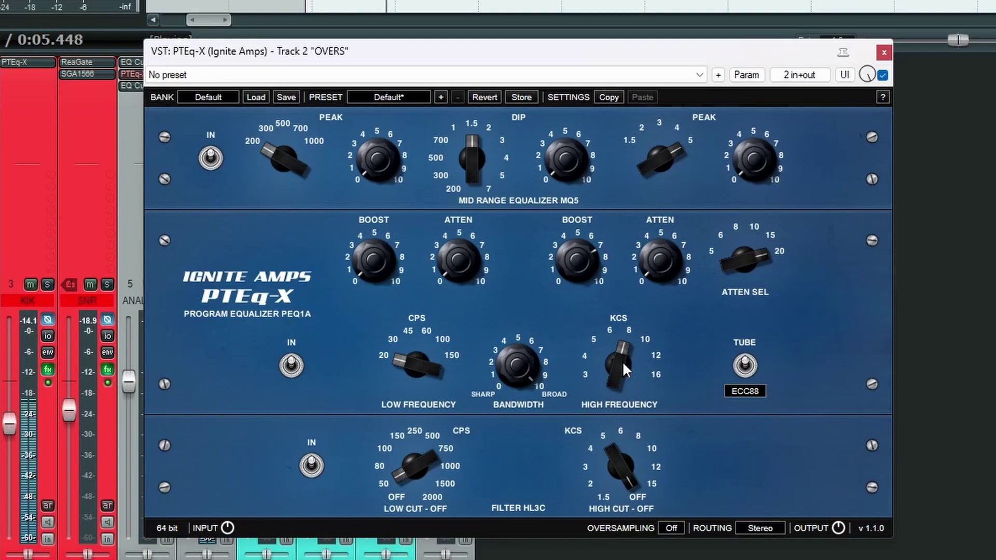
drag(622, 362, 624, 375)
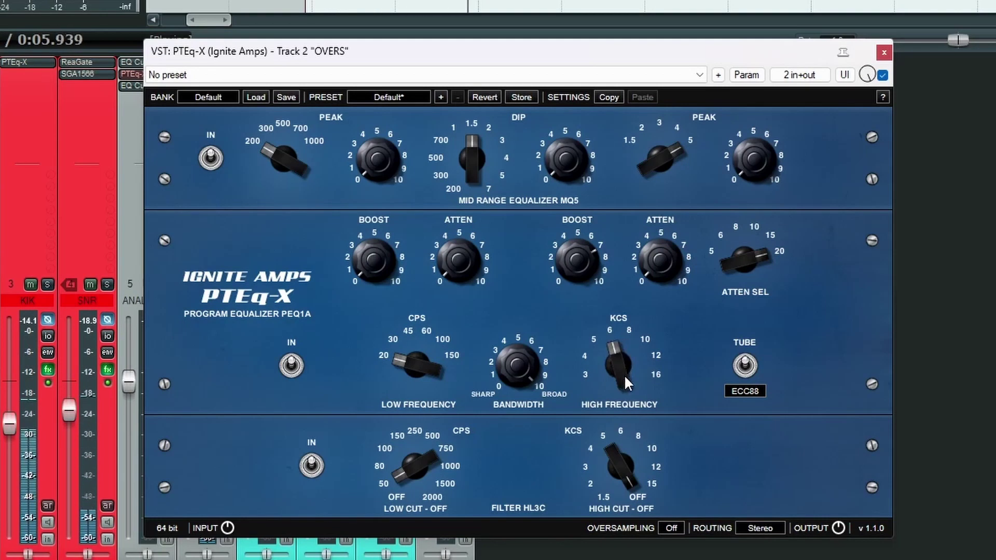
click(882, 75)
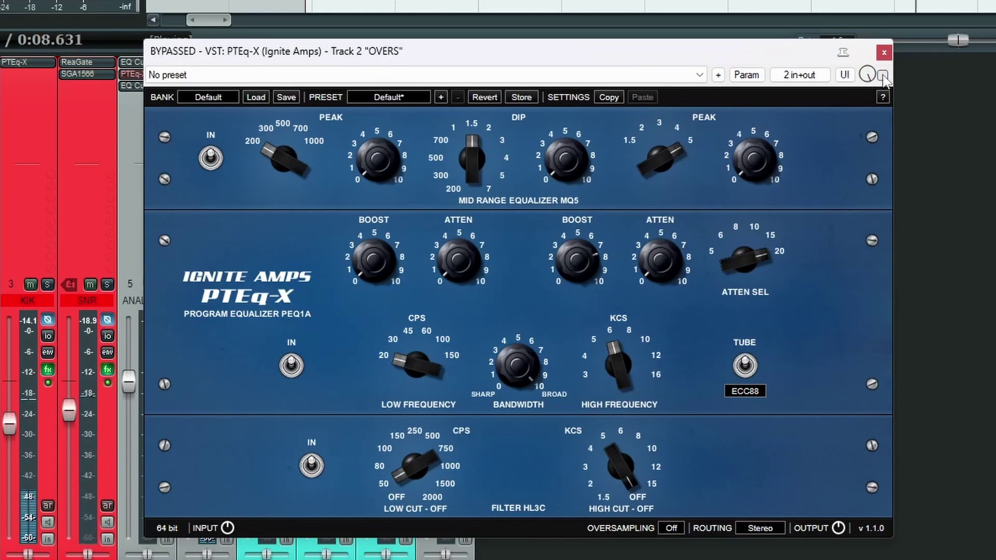
click(882, 76)
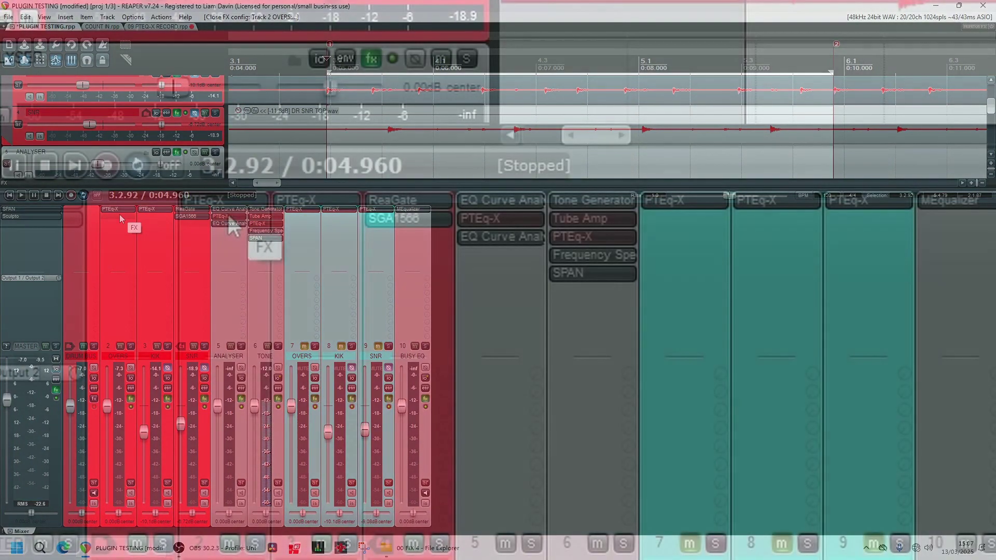
key(space)
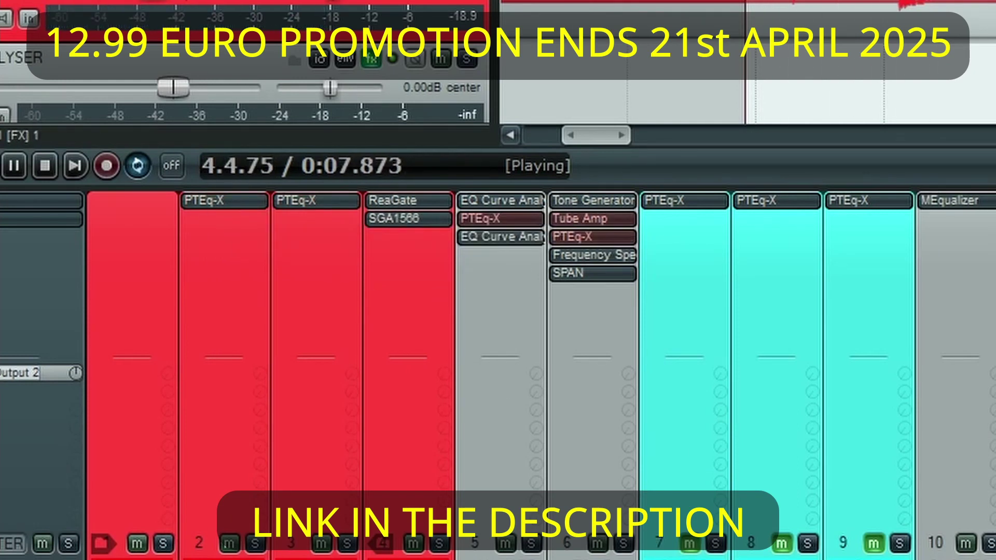
key(space)
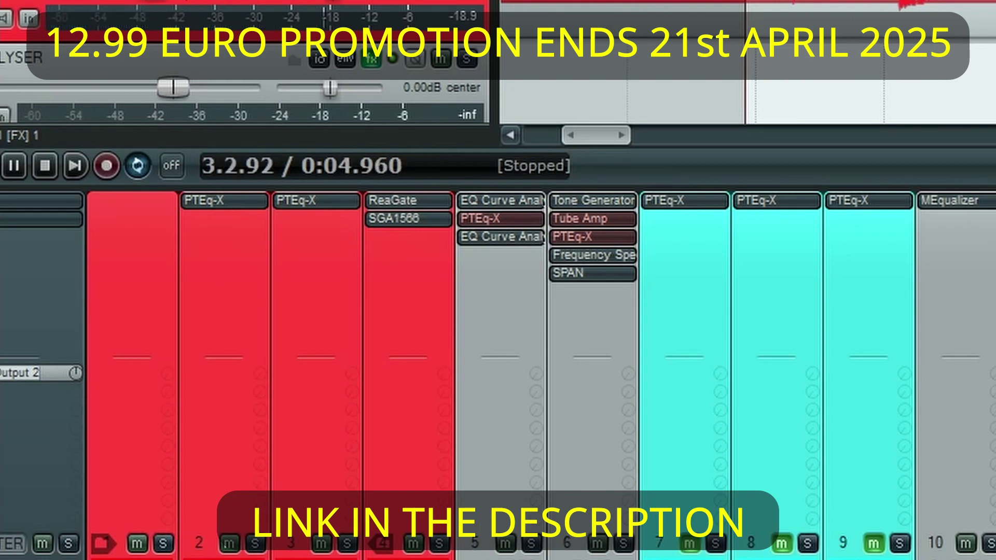